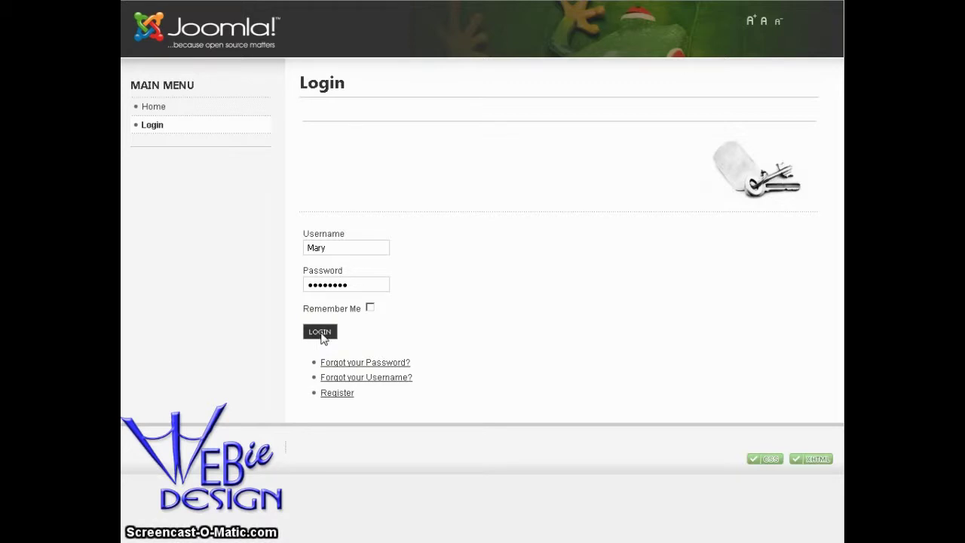
Step: Log in to the website with the account credentials already filled in
left_click(321, 332)
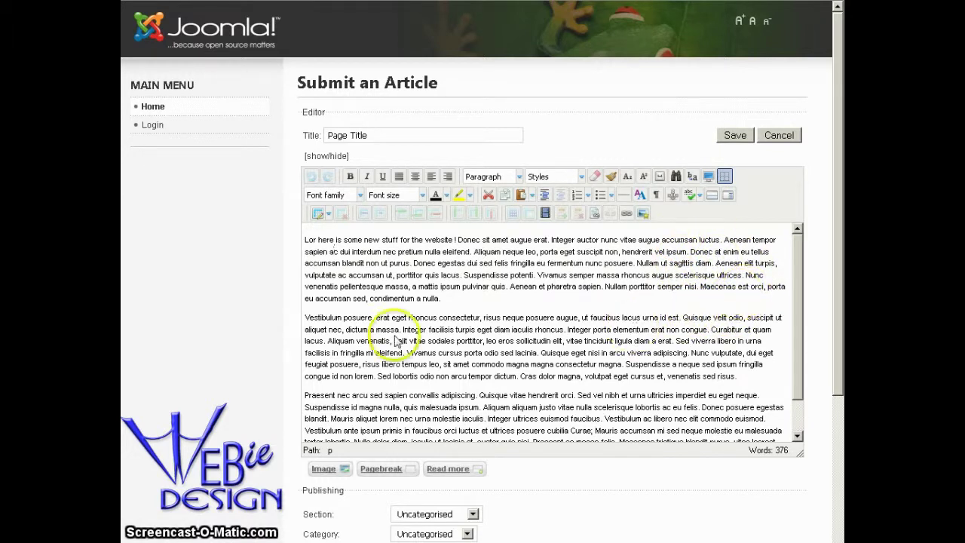
Step: Place the insertion point at the start of the article's first paragraph and open the image manager's upload dialog
left_click(306, 241)
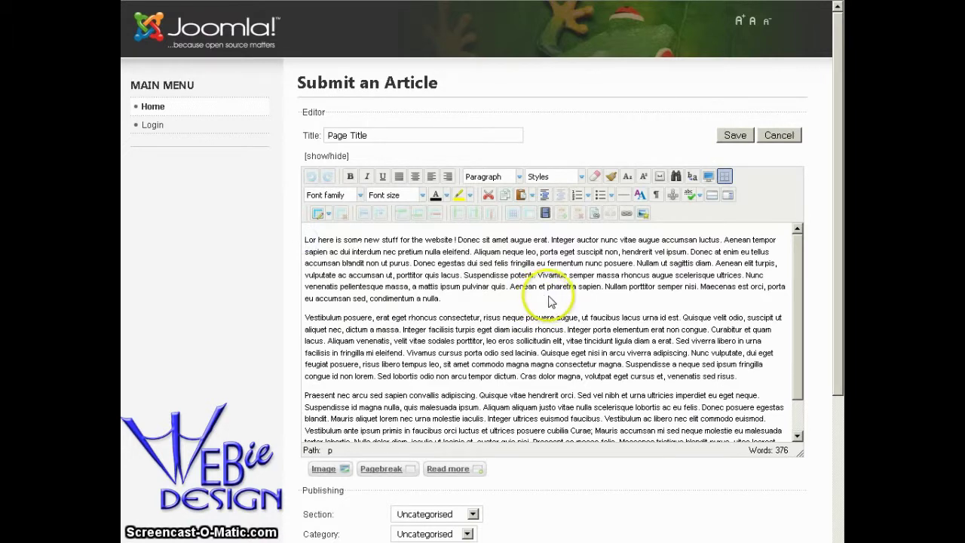
left_click(643, 214)
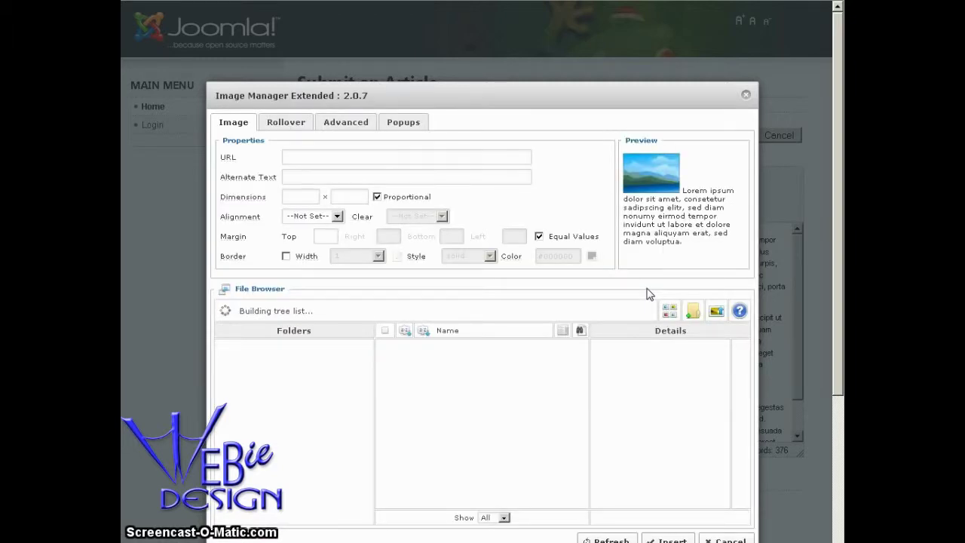
left_click_drag(549, 98, 544, 56)
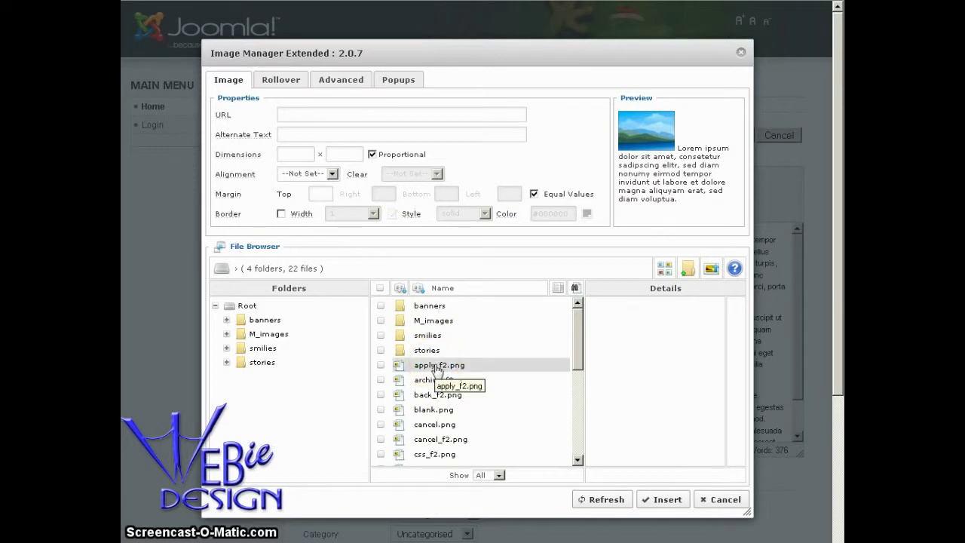
left_click(520, 369)
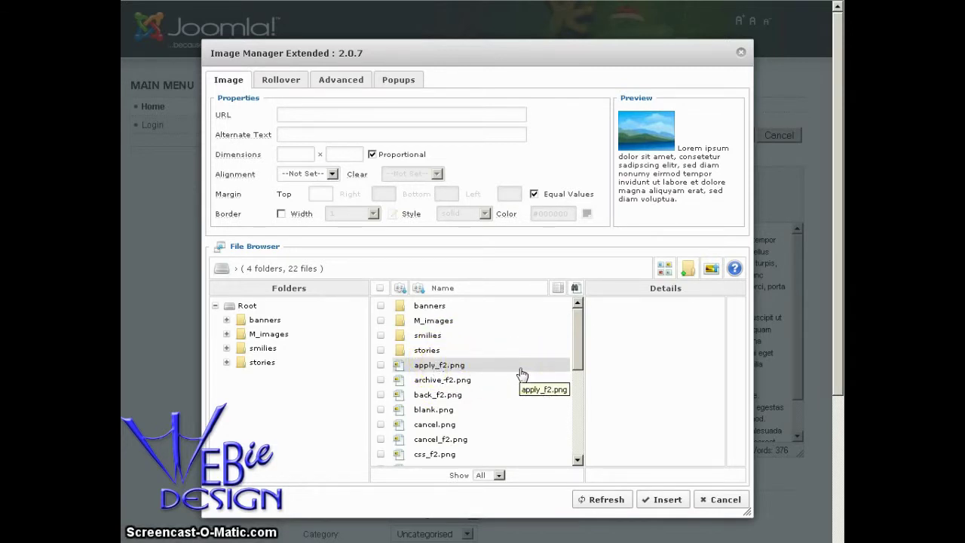
left_click(712, 269)
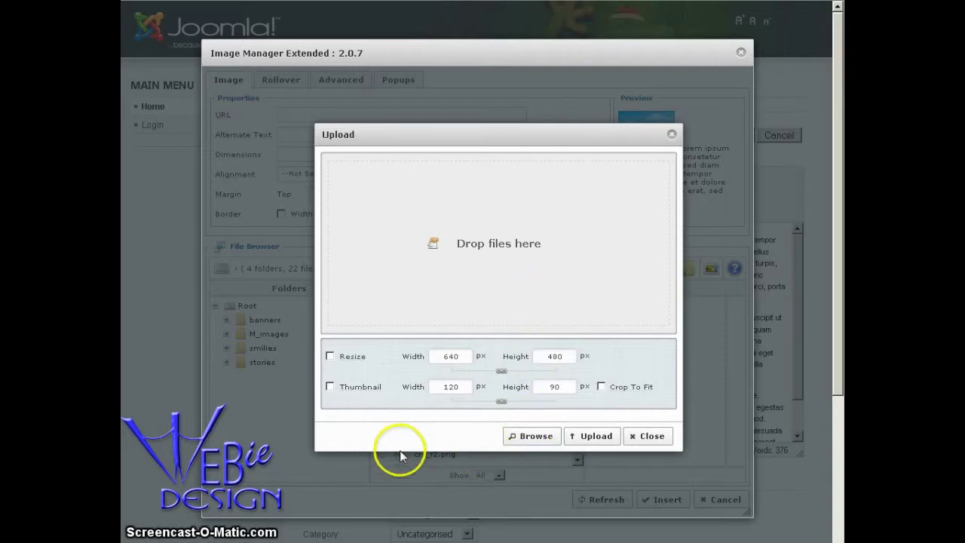
Step: Enable resizing to 640 × 480 px and thumbnail creation with a width of 200 px for the upload
left_click(330, 357)
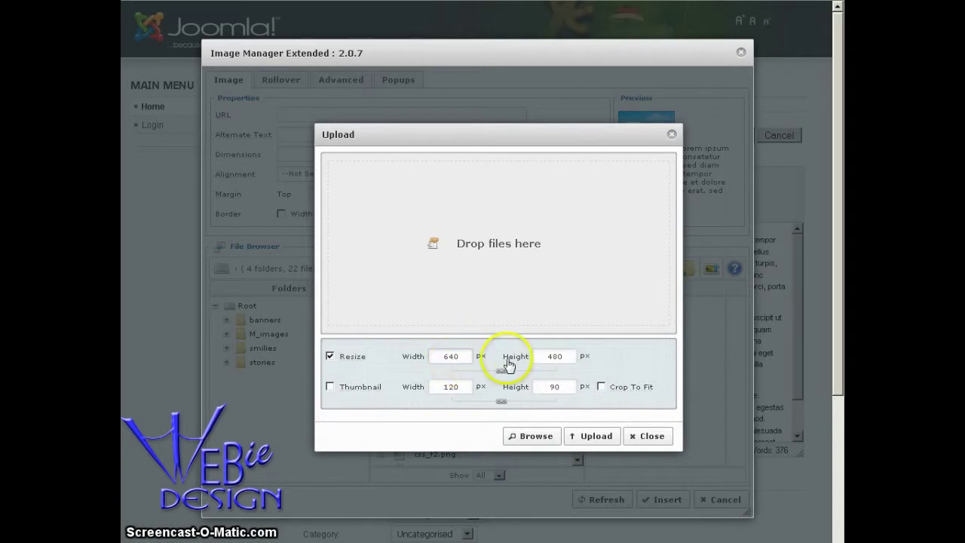
left_click(329, 387)
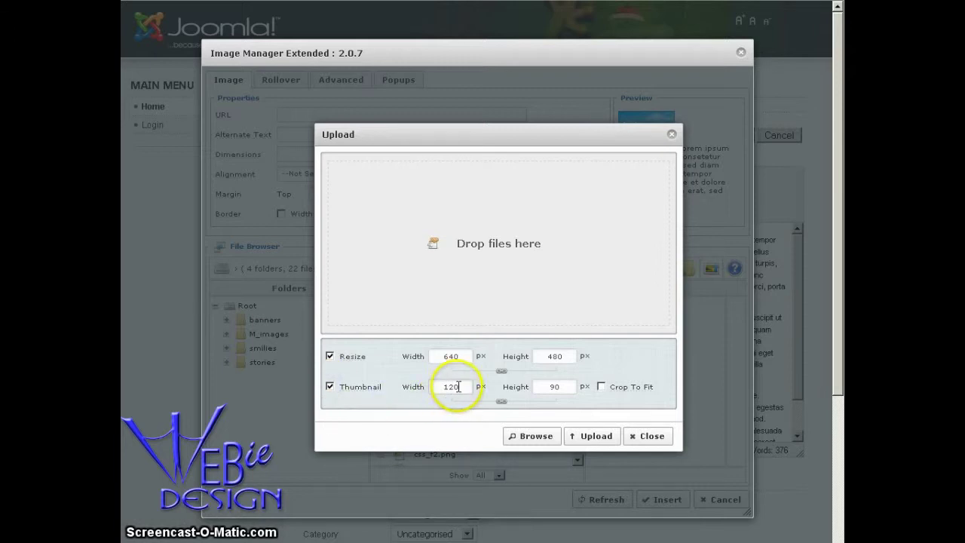
left_click_drag(457, 385, 430, 387)
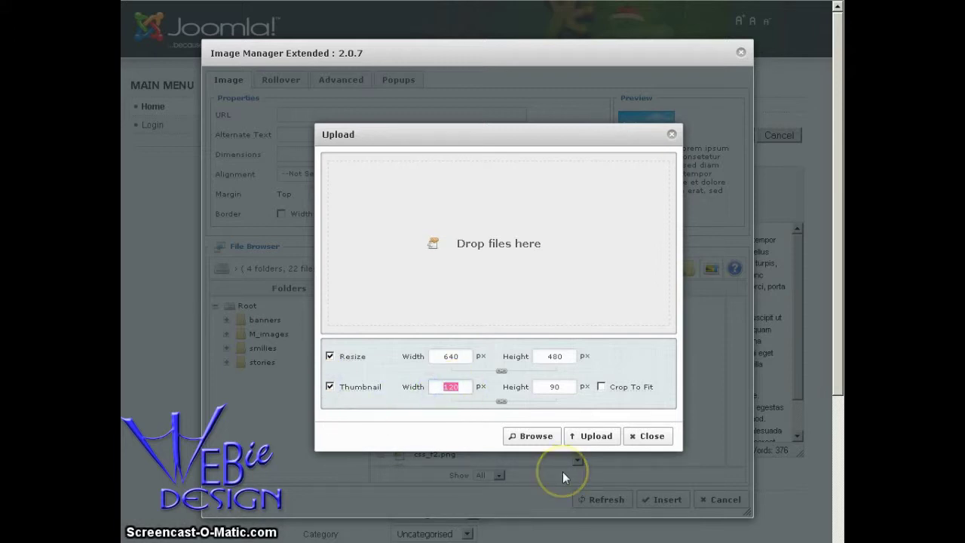
type("200")
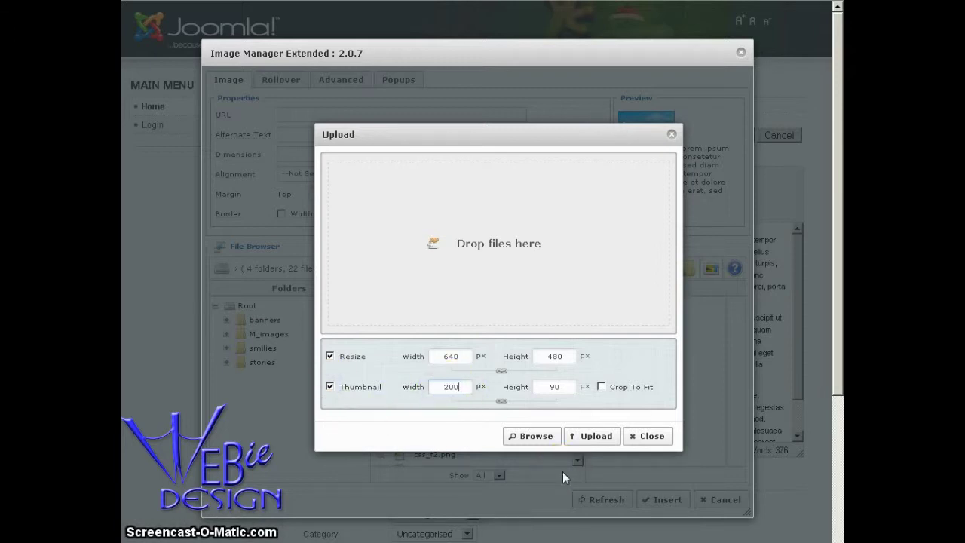
Step: Choose Tulips.jpg from the sample pictures and upload it to the site's root image folder
left_click(541, 437)
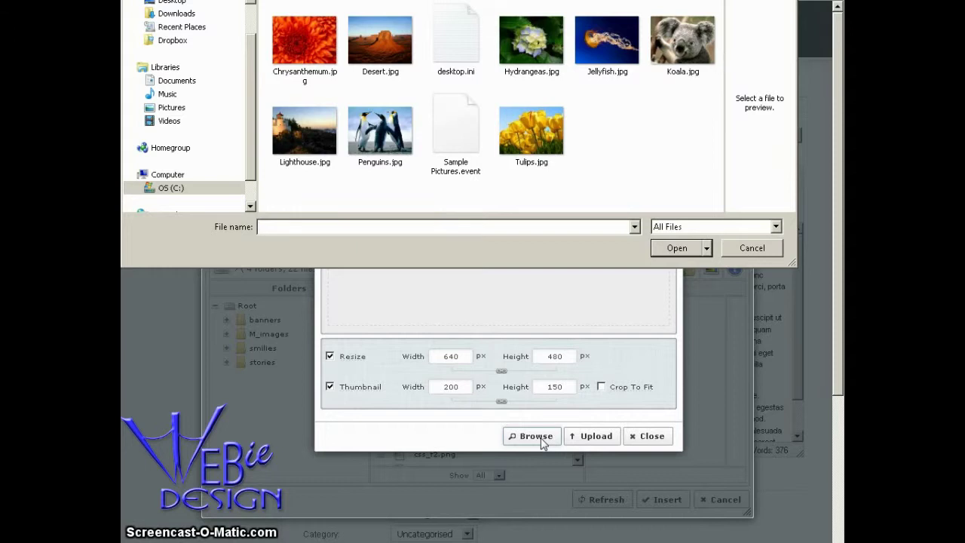
left_click(534, 126)
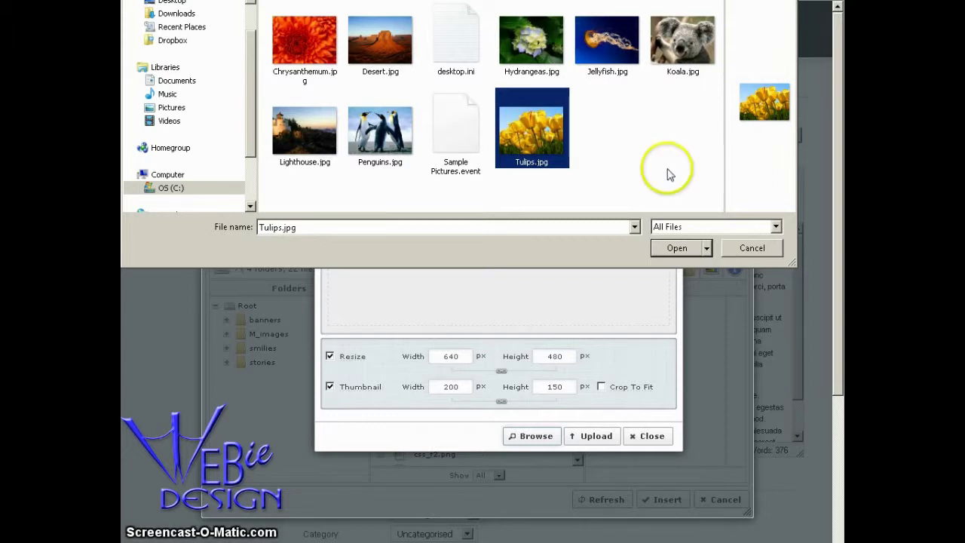
left_click(678, 248)
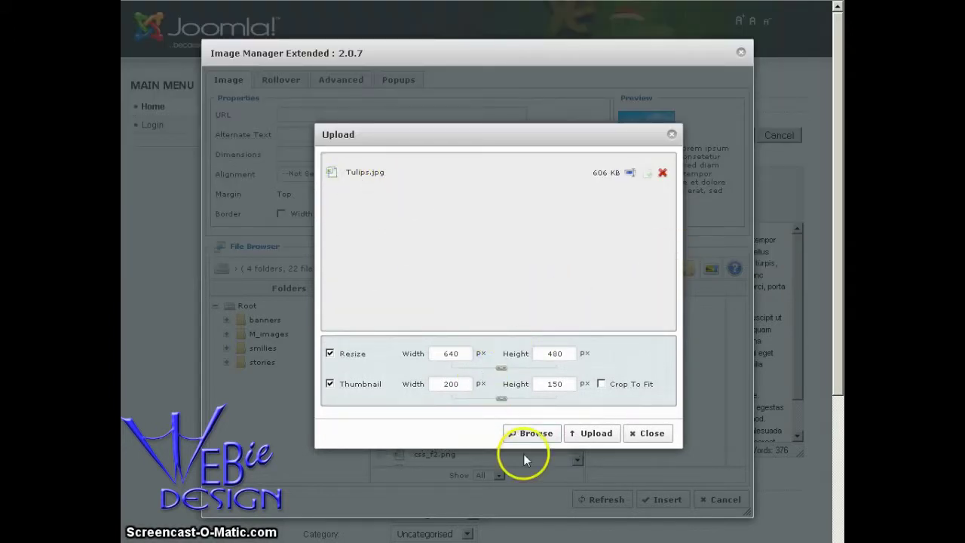
left_click(593, 437)
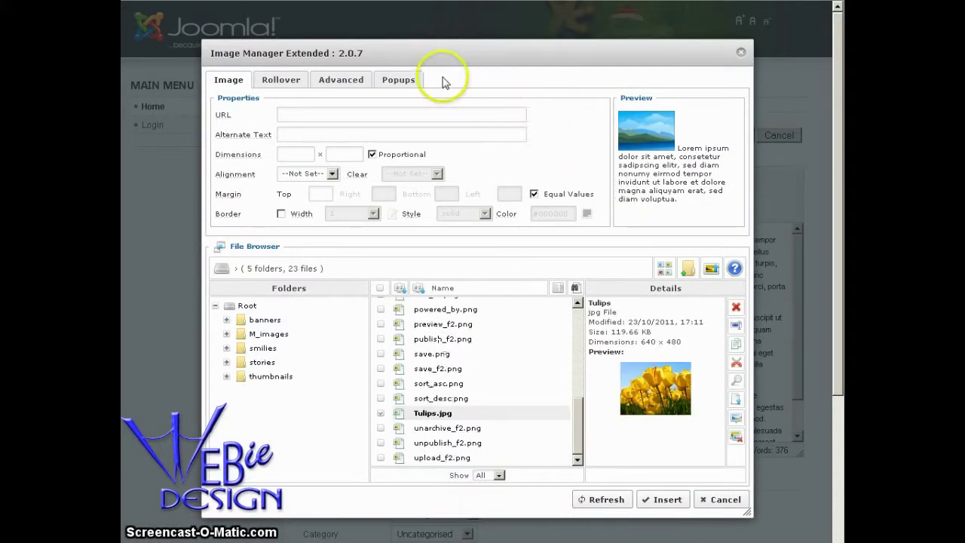
Step: Set the popup type to JCE MediaBox Popups and link it to Tulips.jpg, using the associated thumbnail as the popup link
left_click(406, 86)
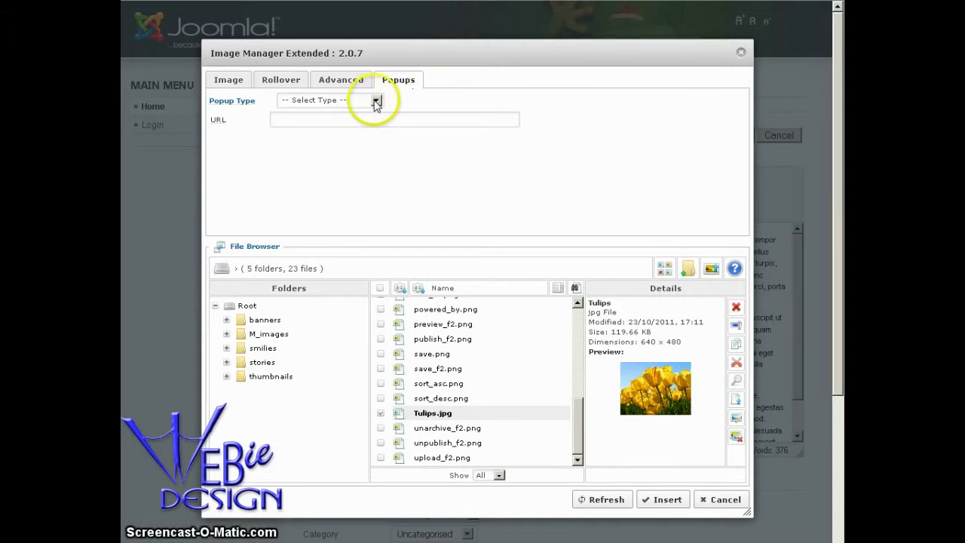
left_click(376, 102)
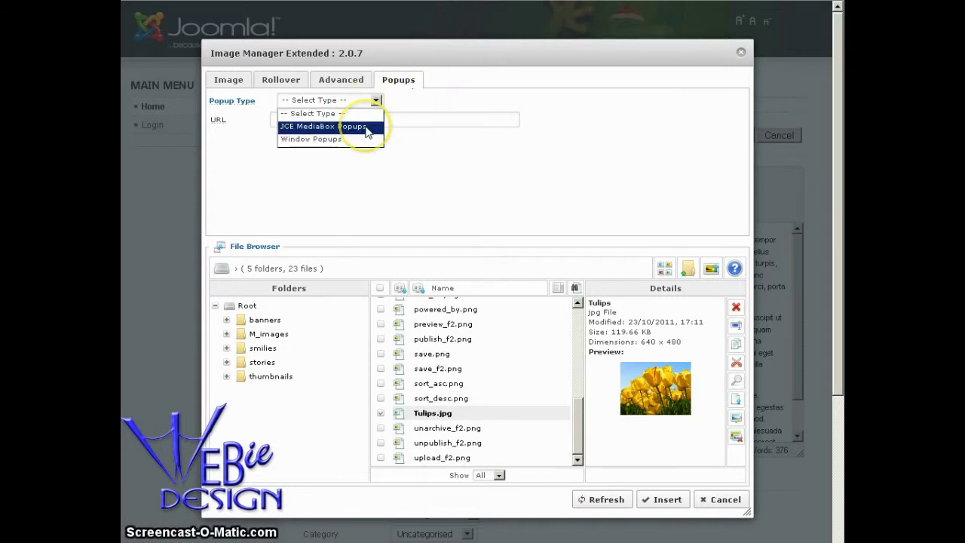
left_click(366, 127)
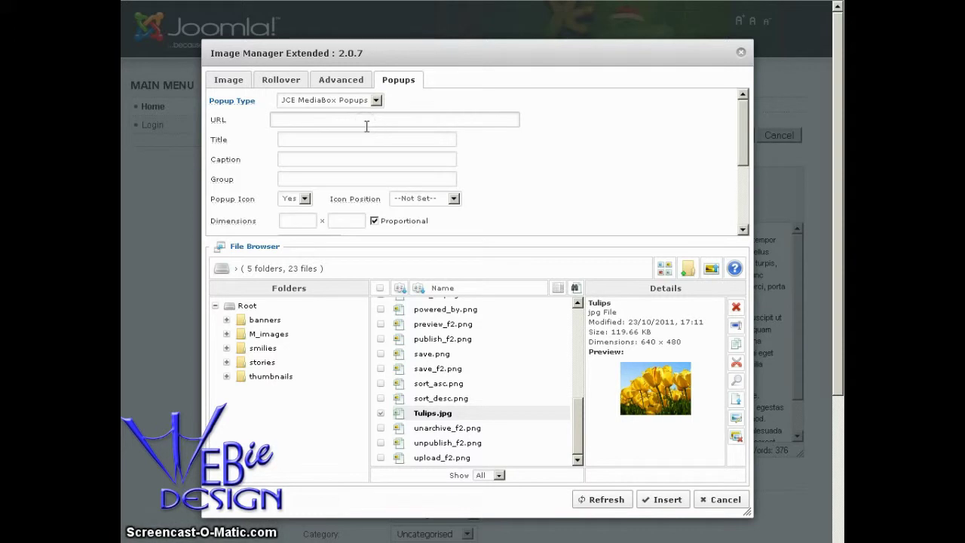
left_click(432, 413)
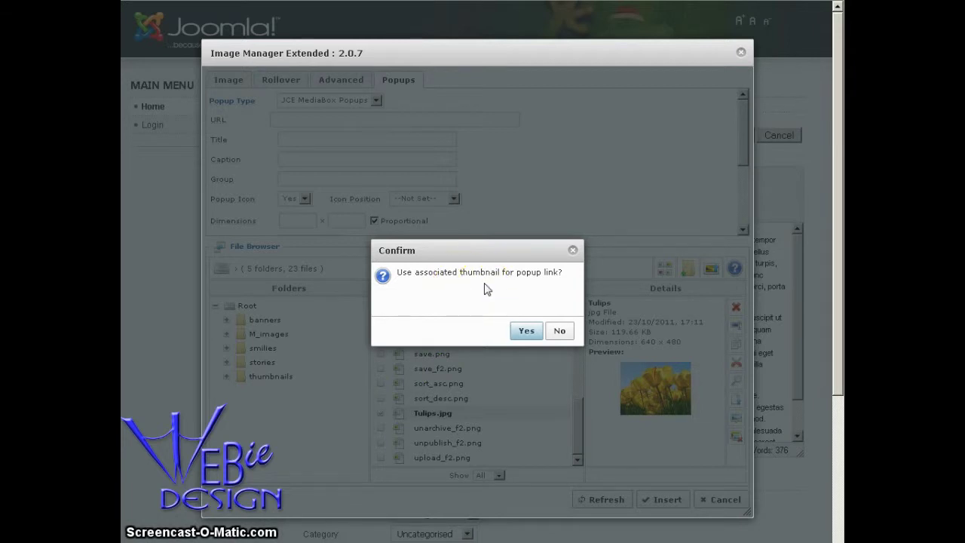
left_click(528, 331)
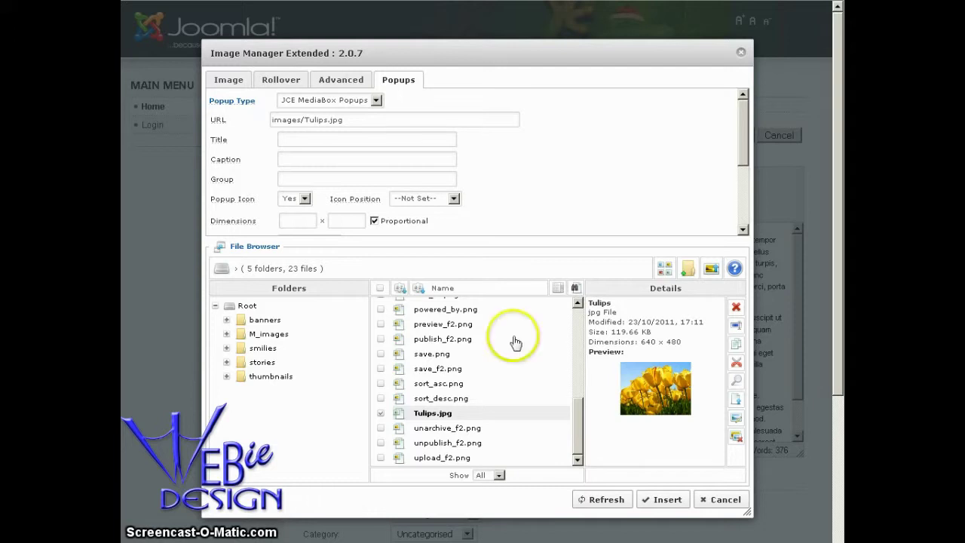
Step: Enter "Tulip" as the title of the image popup
left_click(303, 143)
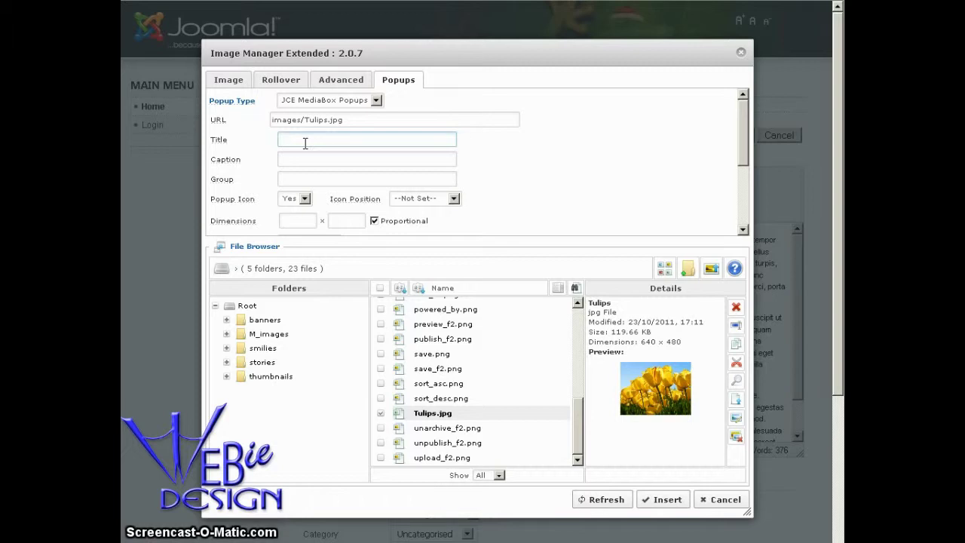
type("Tuplip")
left_click(287, 141)
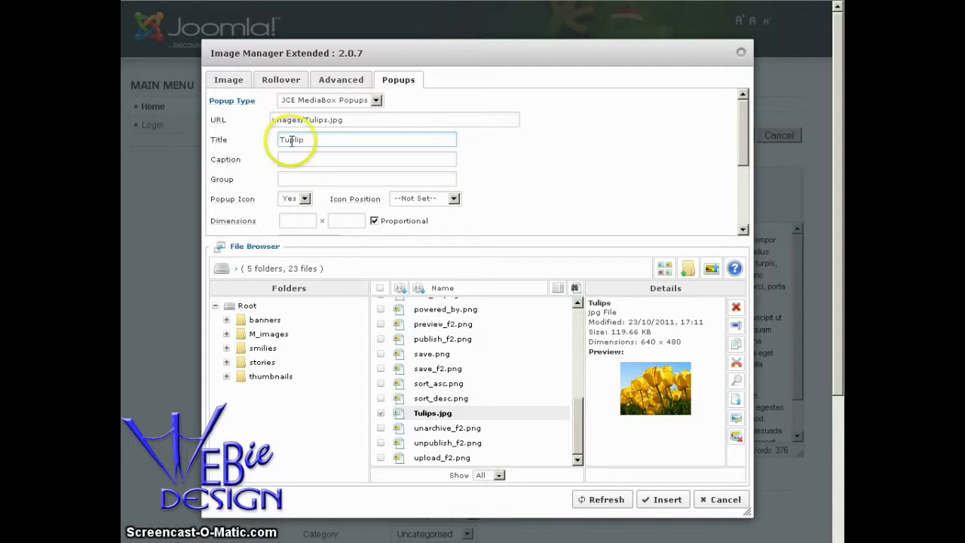
left_click(292, 139)
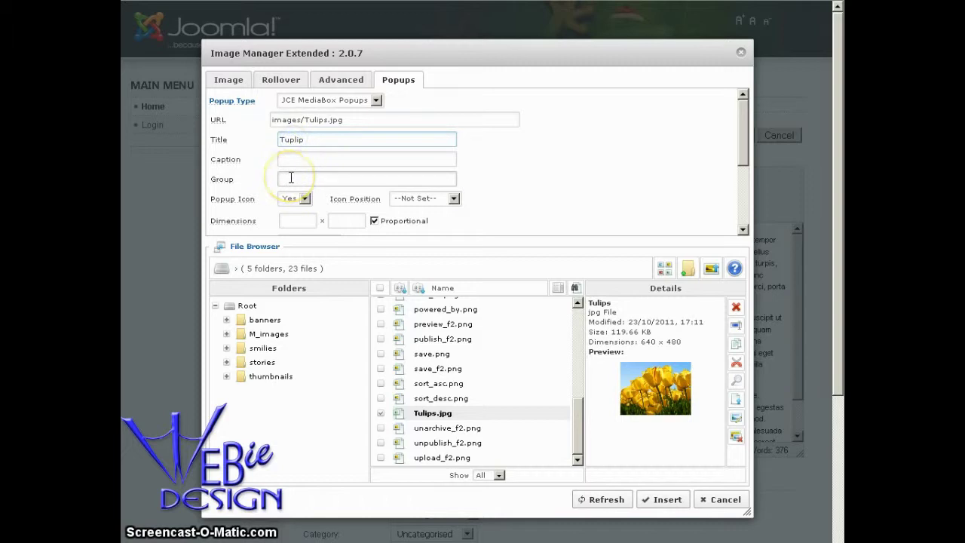
key("BackSpace")
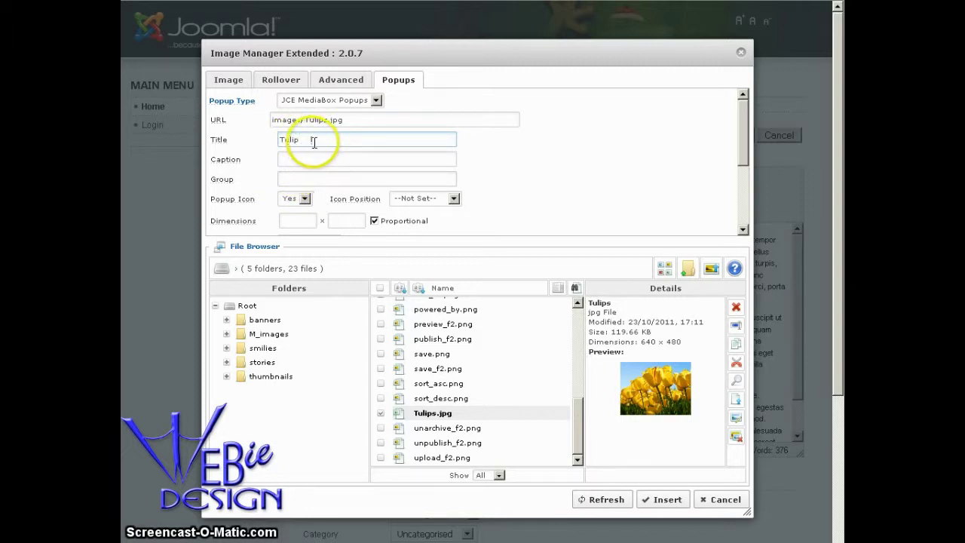
Step: Review the thumbnail's image properties and set its alignment to Right
left_click(238, 82)
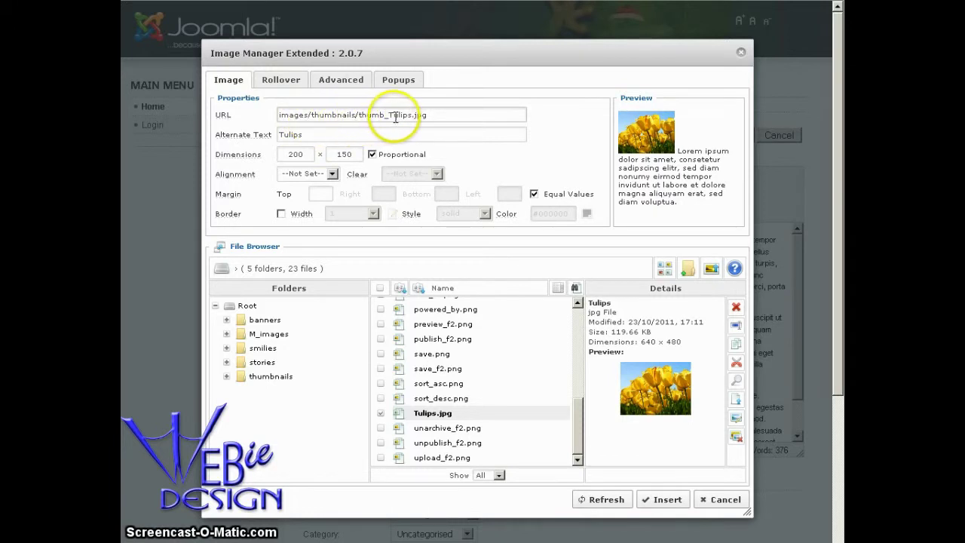
left_click(336, 130)
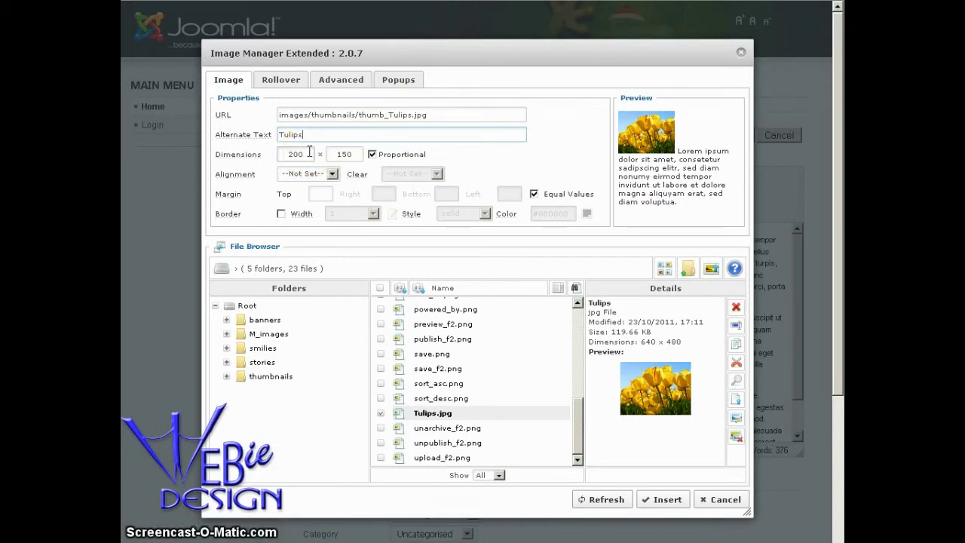
left_click(344, 154)
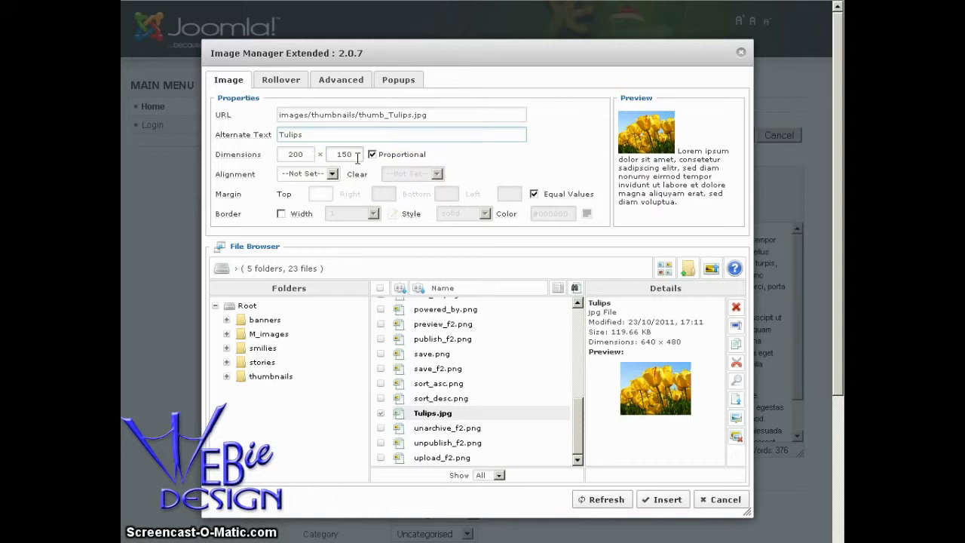
left_click(332, 174)
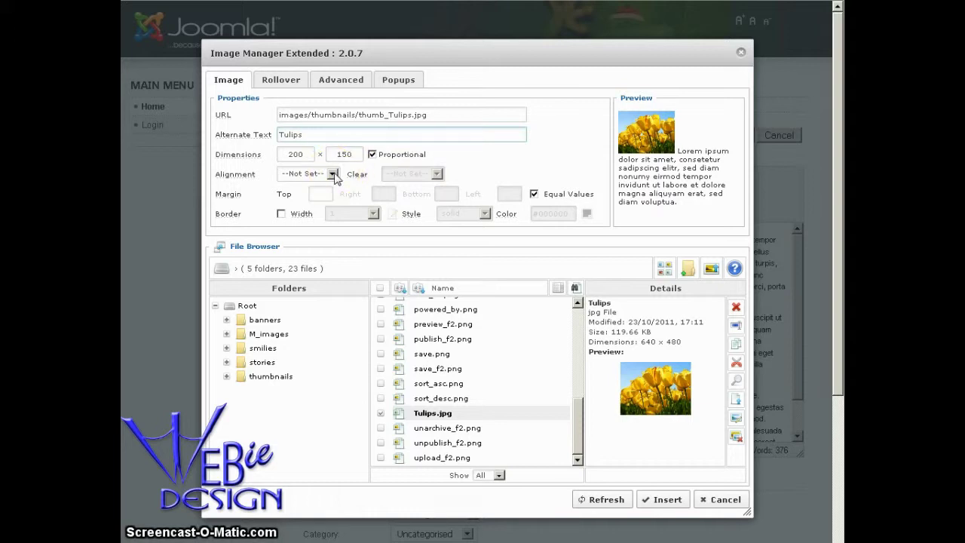
left_click(333, 174)
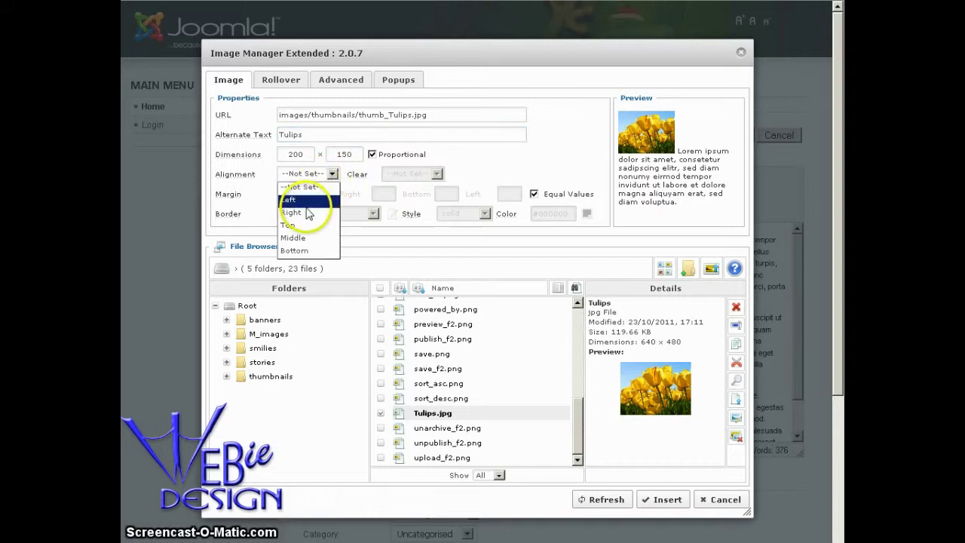
left_click(306, 214)
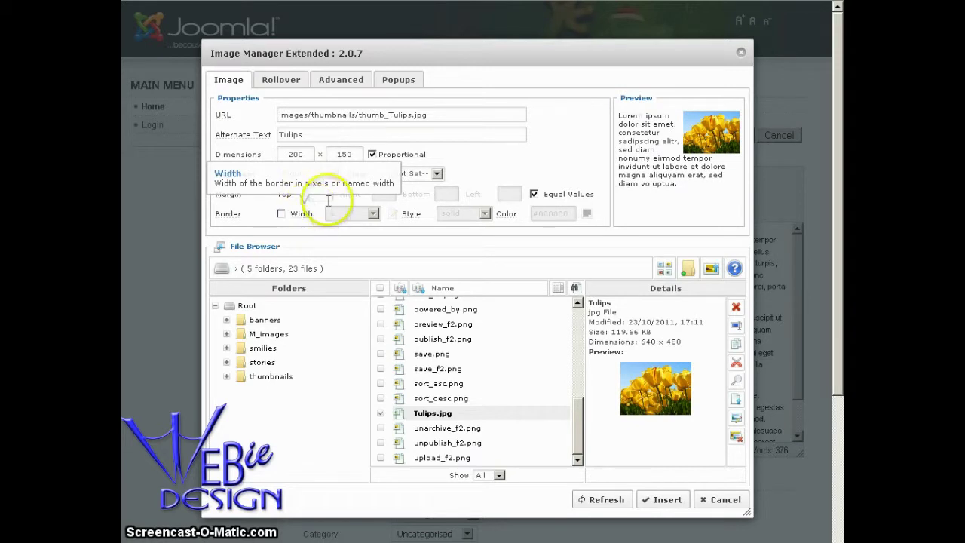
Step: Turn on the thumbnail's border with width 0 and set an equal margin of 5 on all sides
left_click(280, 214)
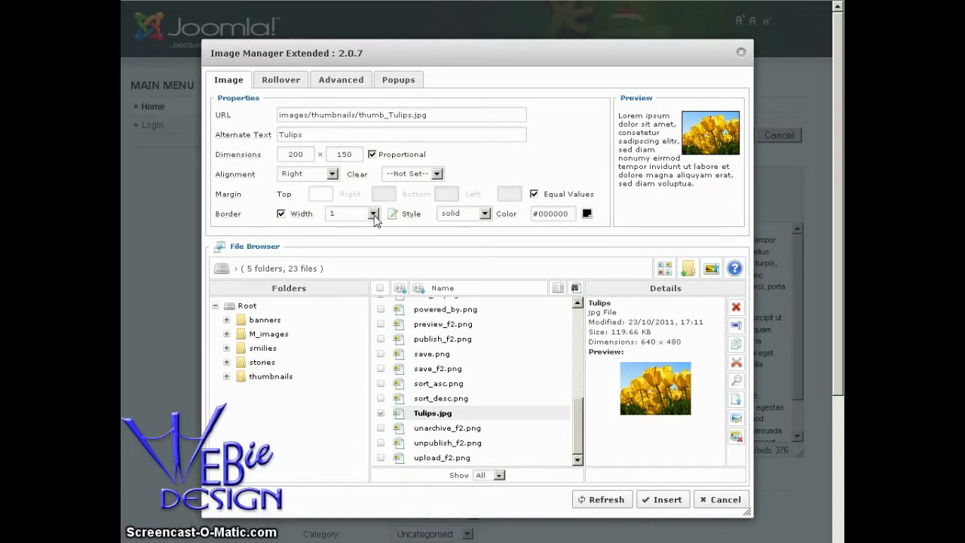
left_click(373, 213)
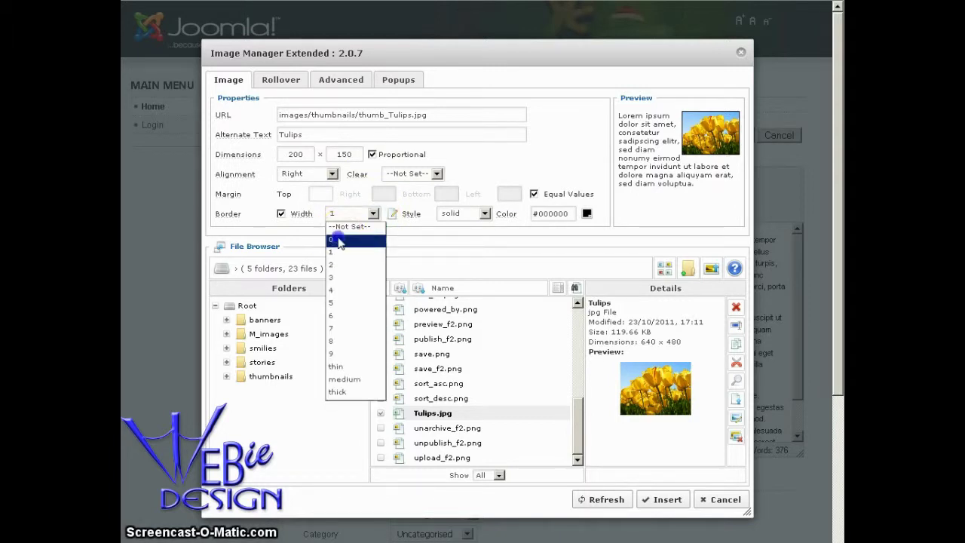
left_click(338, 238)
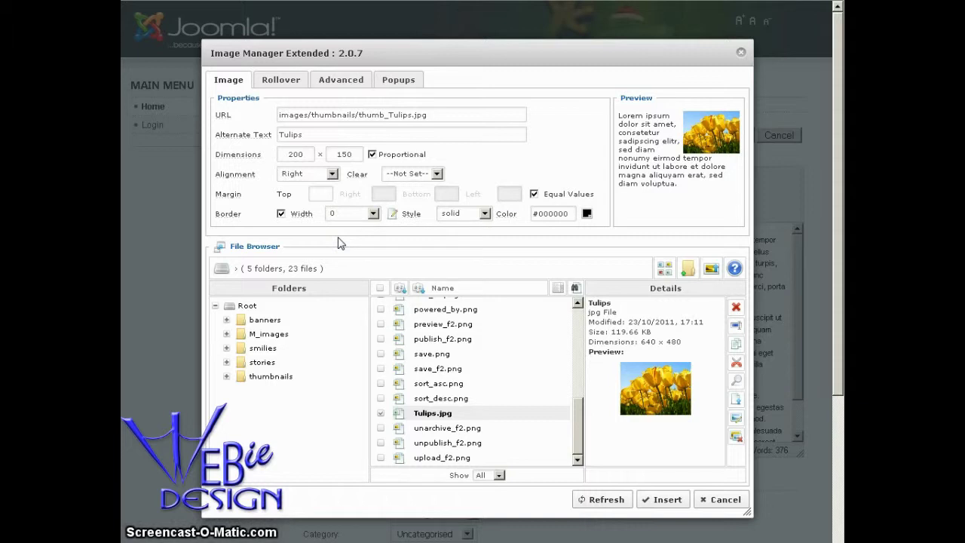
left_click(324, 194)
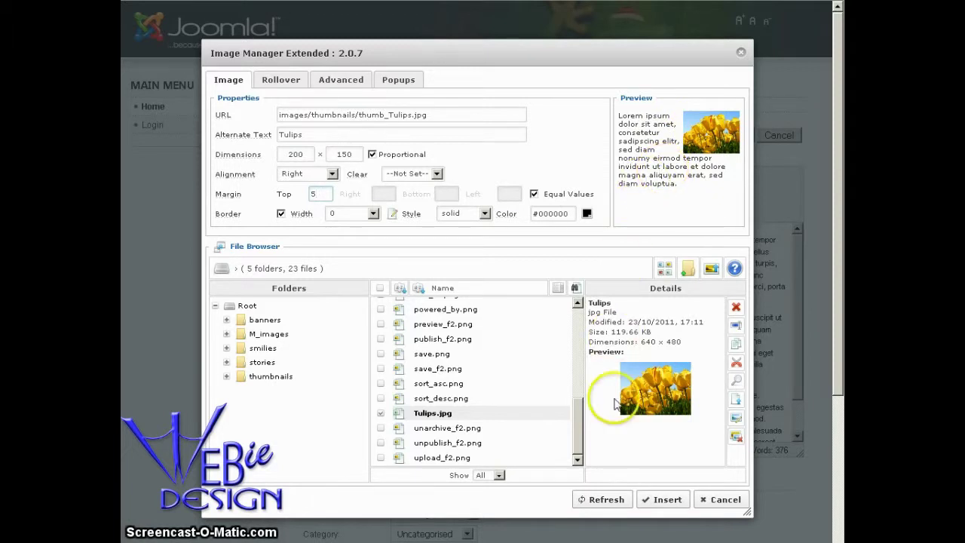
Step: Insert the tulip thumbnail into the article and save the article
left_click(668, 500)
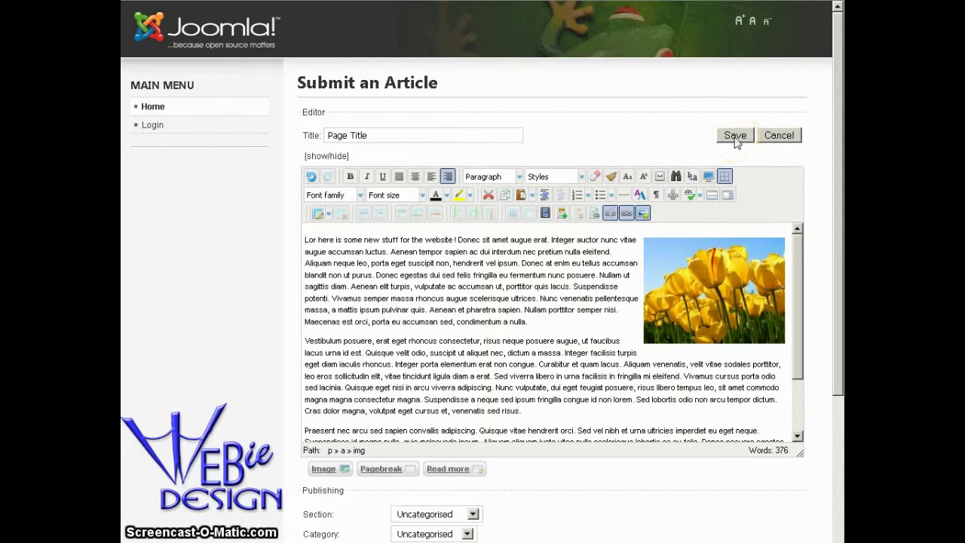
left_click(647, 143)
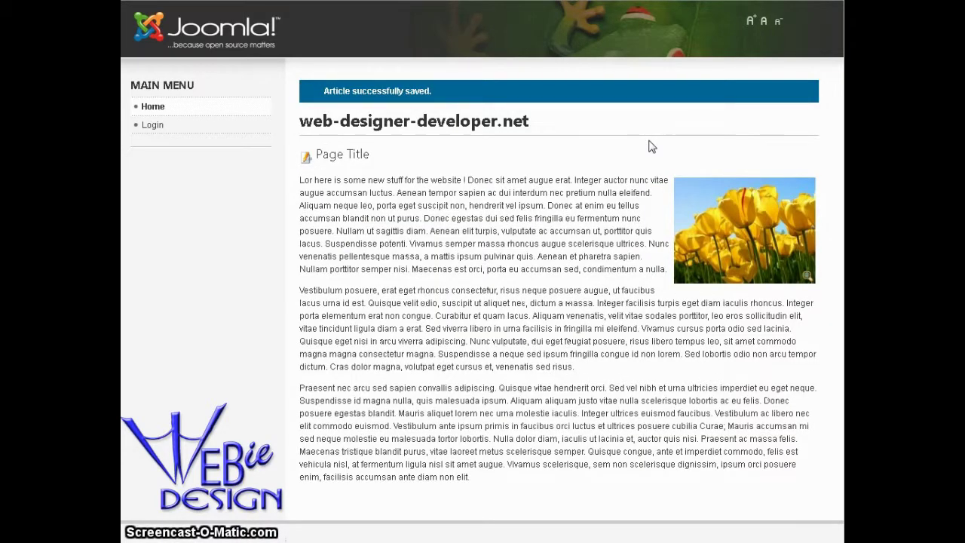
Step: Check the tulip image's popup on the published page and close it again
left_click(806, 279)
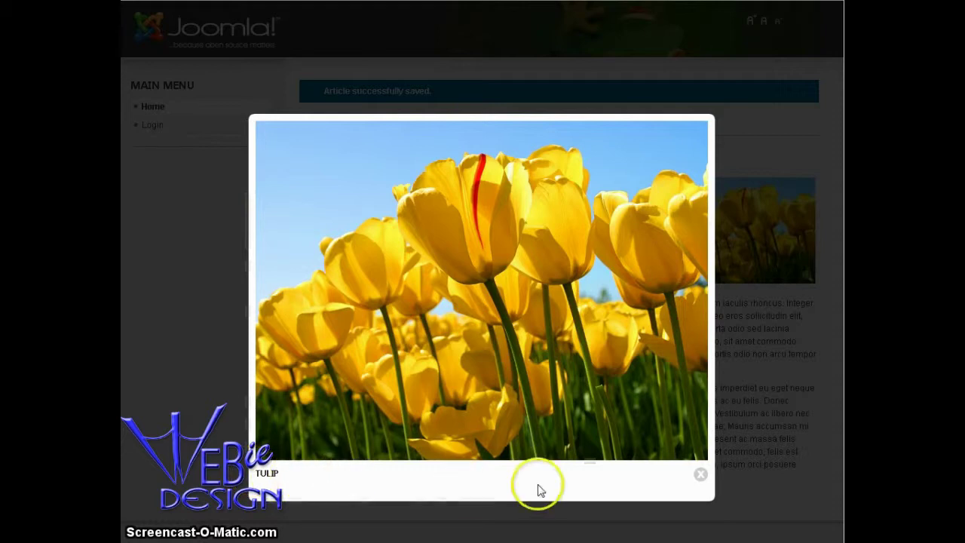
left_click(700, 474)
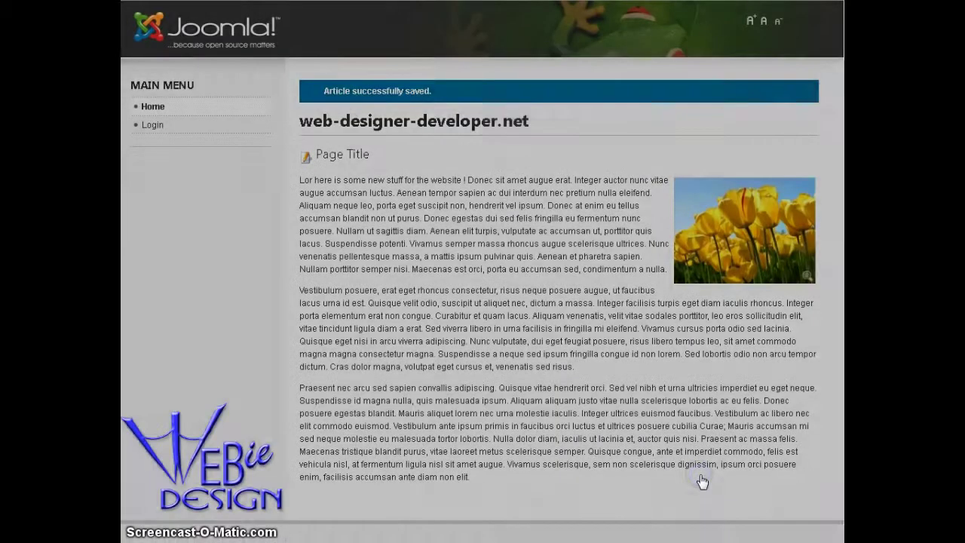